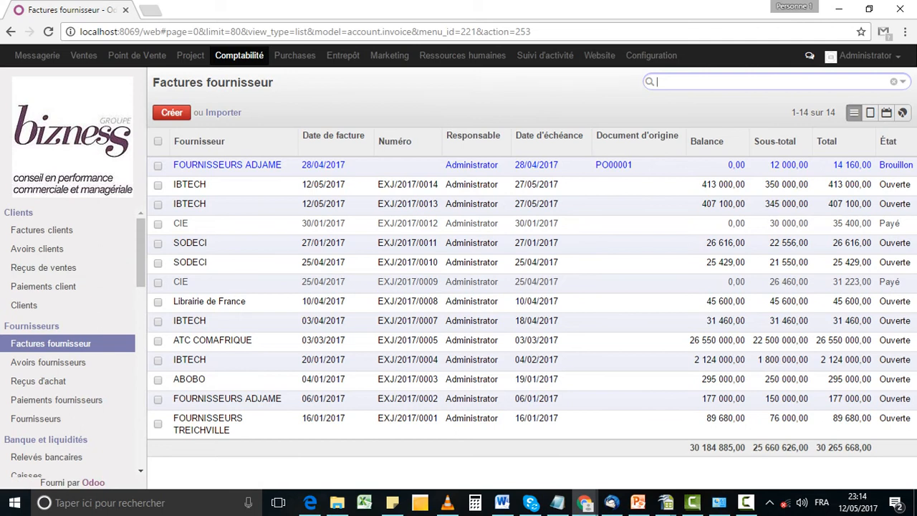
Create a new supplier invoice with IBTECH as the supplier.
left_click(172, 112)
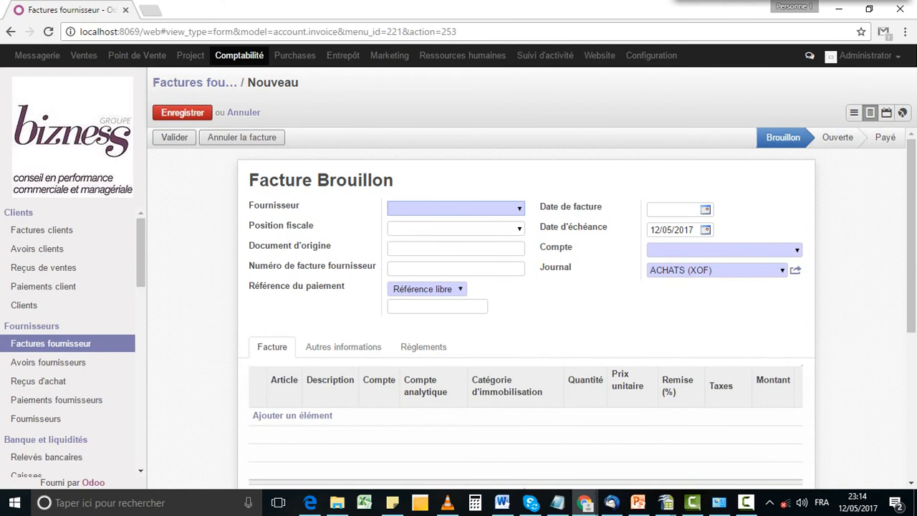
scroll(527, 308, "down", 2)
scroll(527, 308, "up", 2)
key("Down")
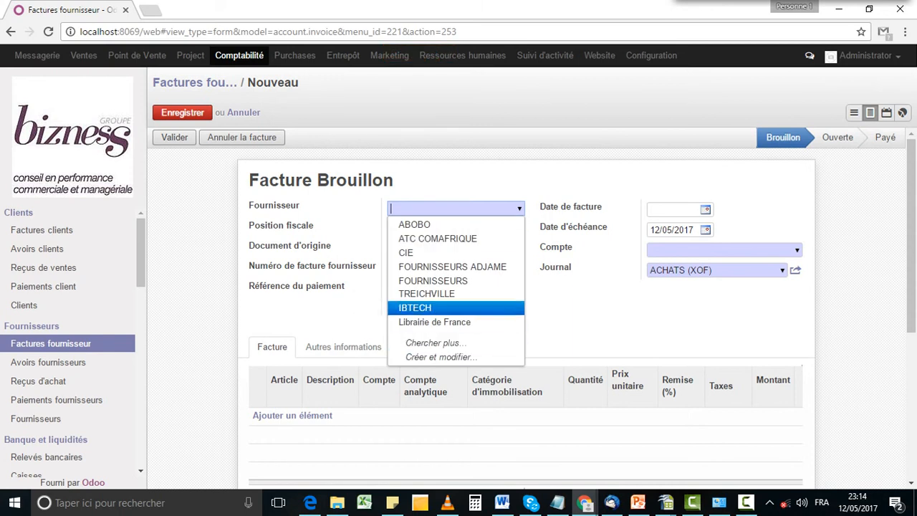
left_click(423, 307)
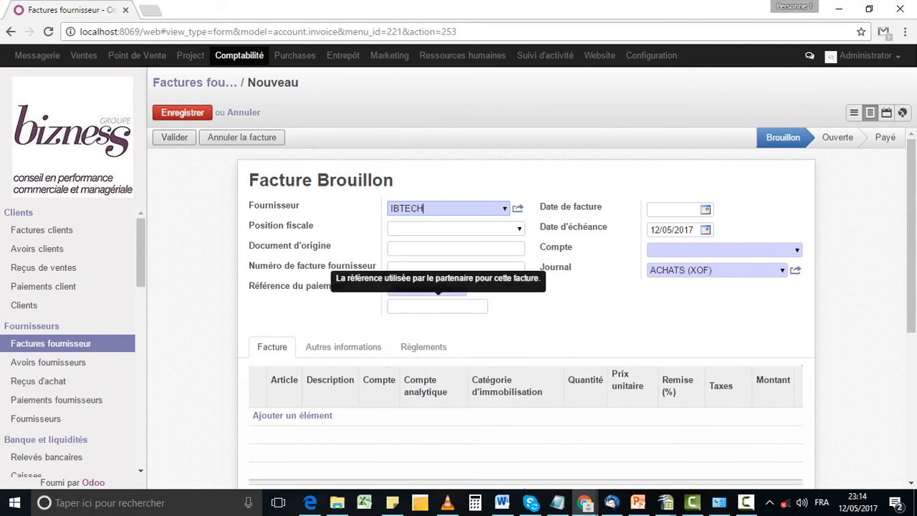
Enter N°xxxxx as the supplier invoice number and set the invoice date to 12/05/2017.
left_click(455, 268)
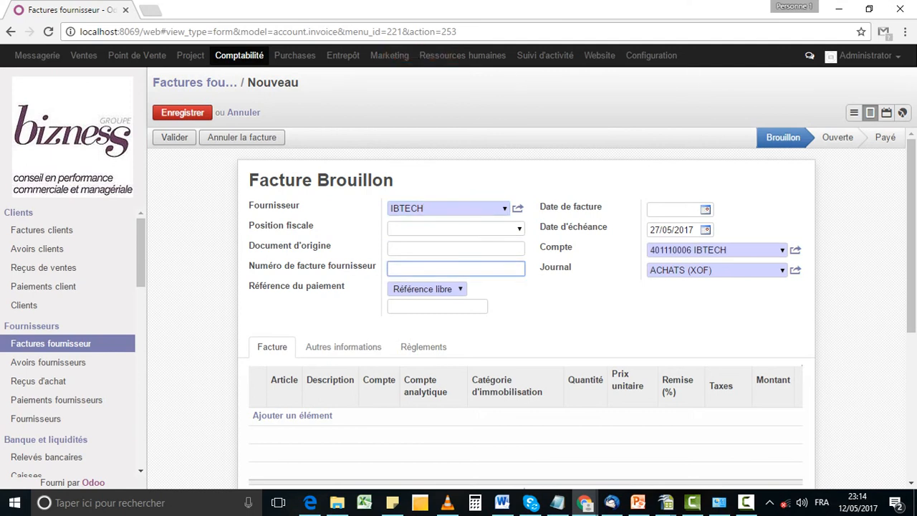
type("N")
key("Caps_Lock")
type("°")
key("Caps_Lock")
type("xxxxx")
left_click(706, 210)
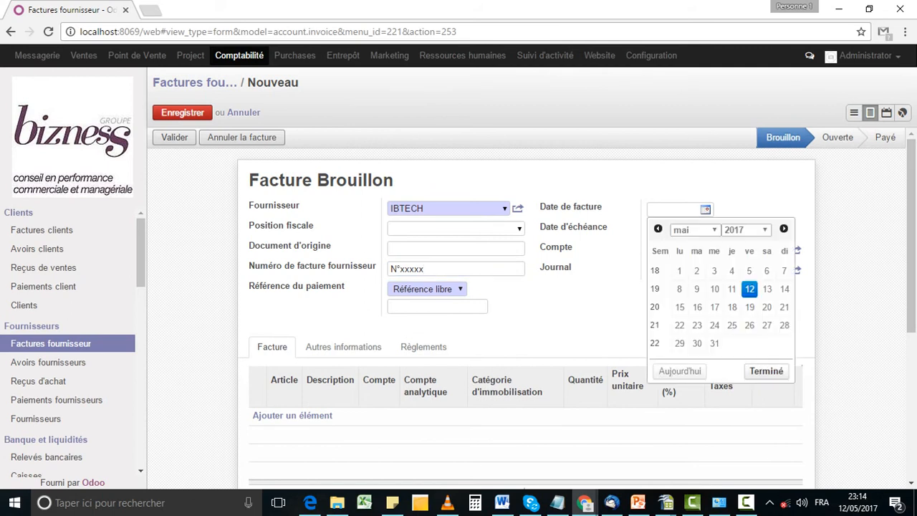
left_click(749, 290)
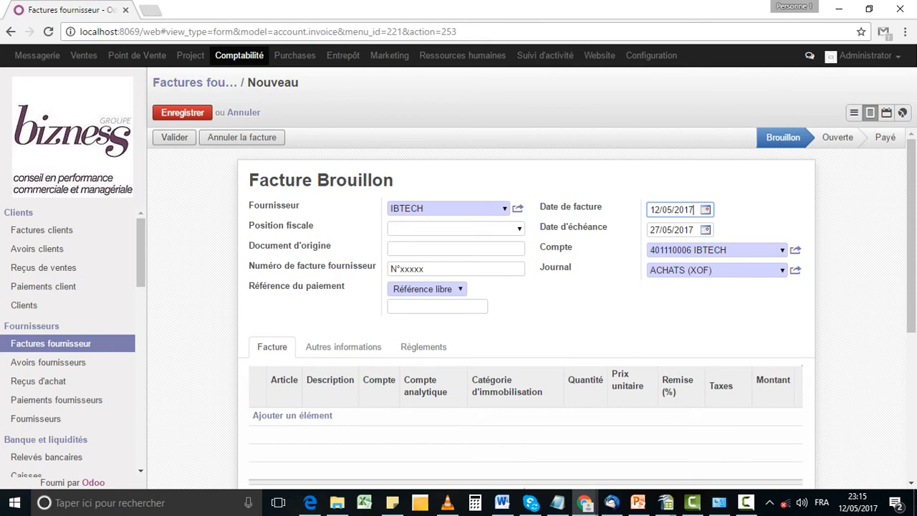
mouse_move(589, 207)
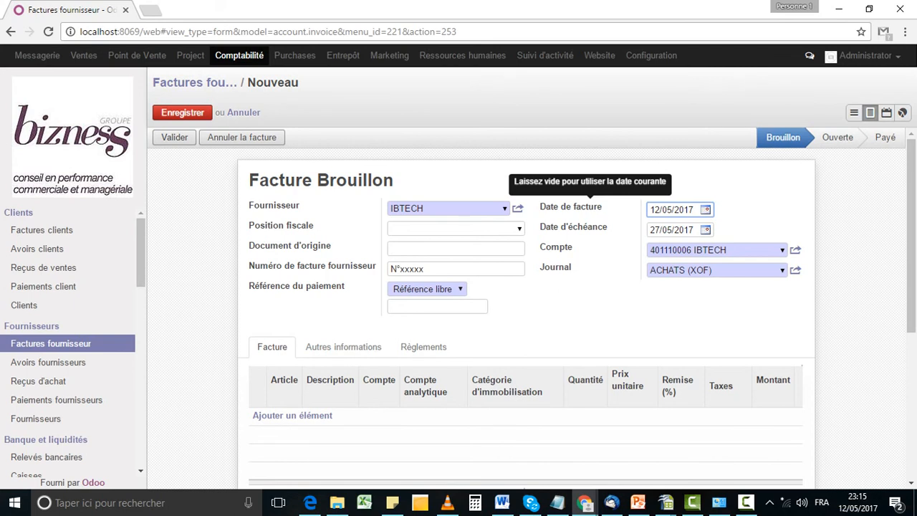
left_click_drag(731, 250, 591, 245)
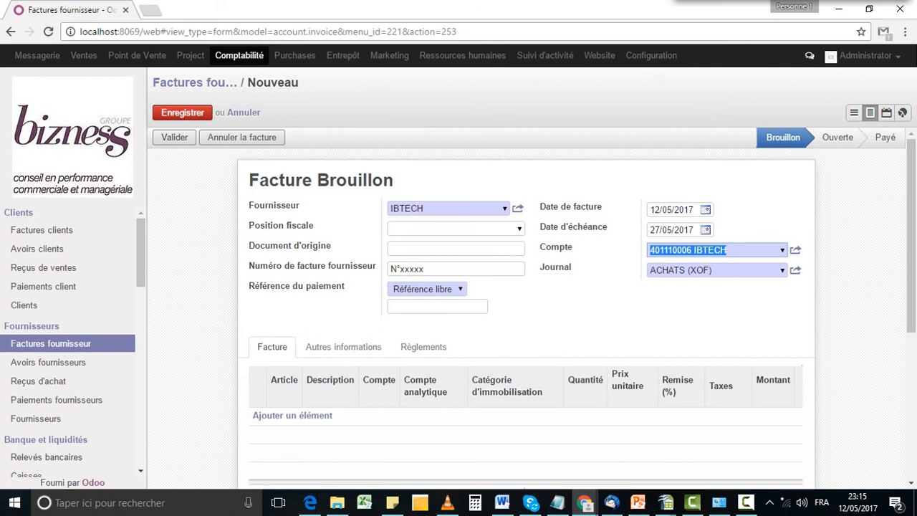
left_click(713, 270)
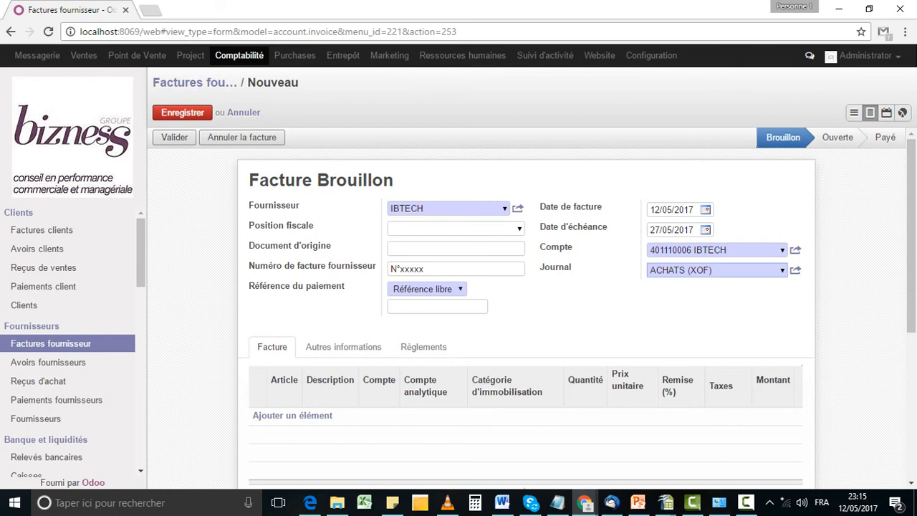
Add an invoice line with the description "IMPRIMANTE HP XXX".
scroll(344, 347, "down", 1)
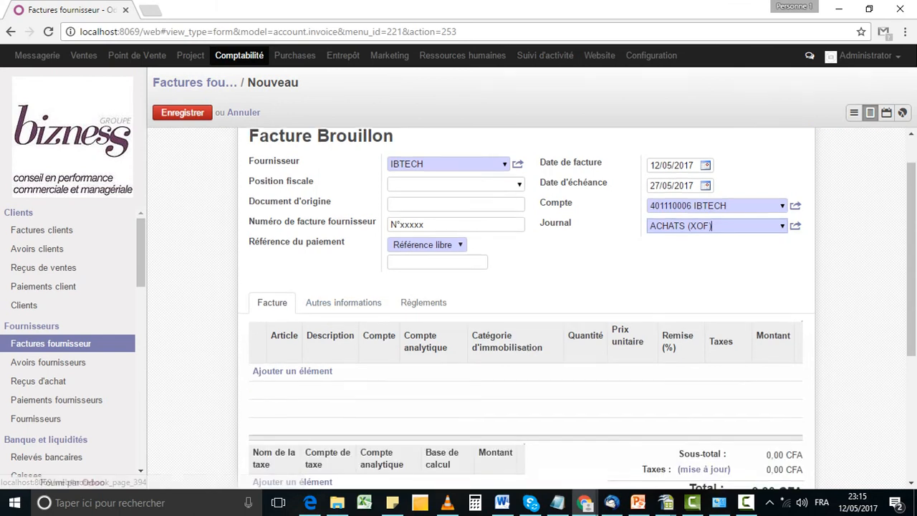
left_click(292, 370)
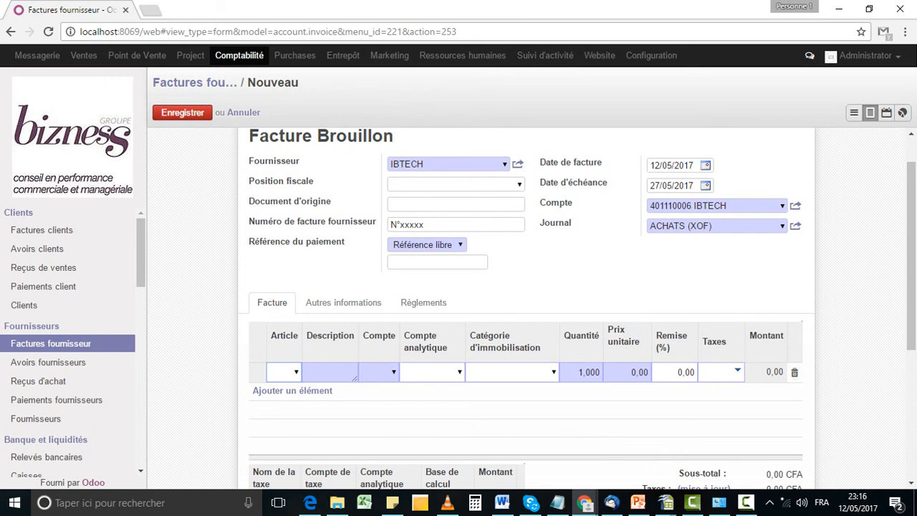
left_click(328, 372)
key("Caps_Lock")
type("IMP")
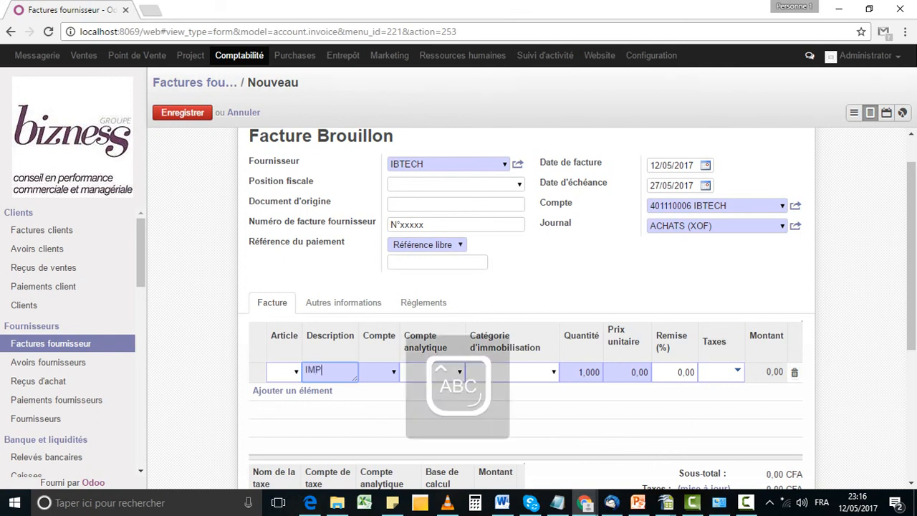
type("RIMANTE")
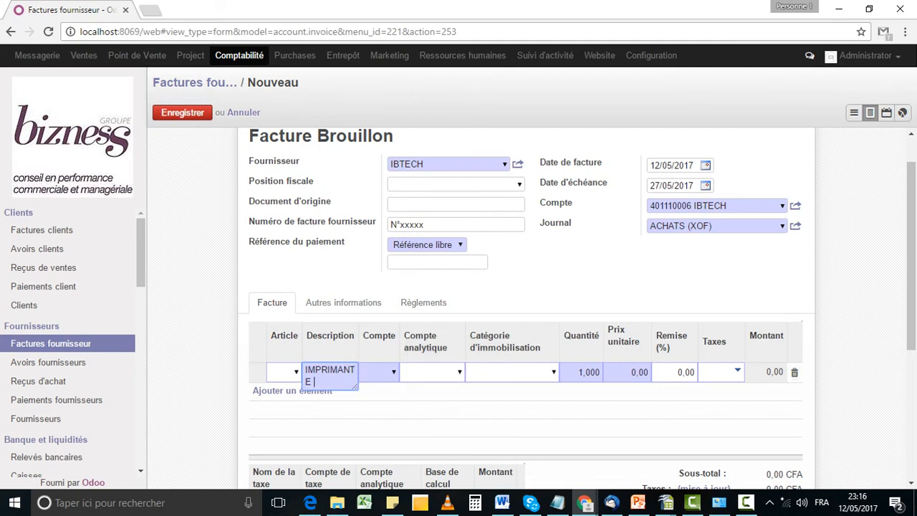
type(" HP XXX")
key("Tab")
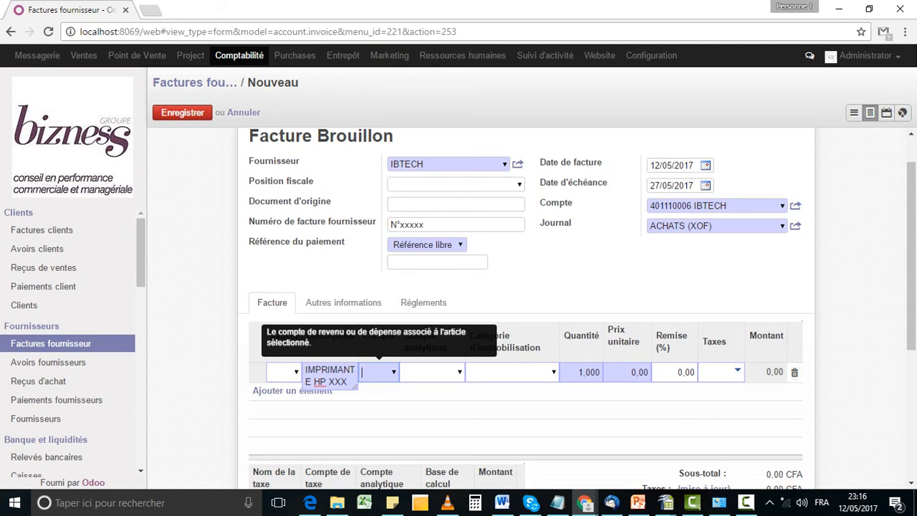
Assign account 244200 Matériel informatique and the asset category Matériel Informatique to the printer line.
type("2442")
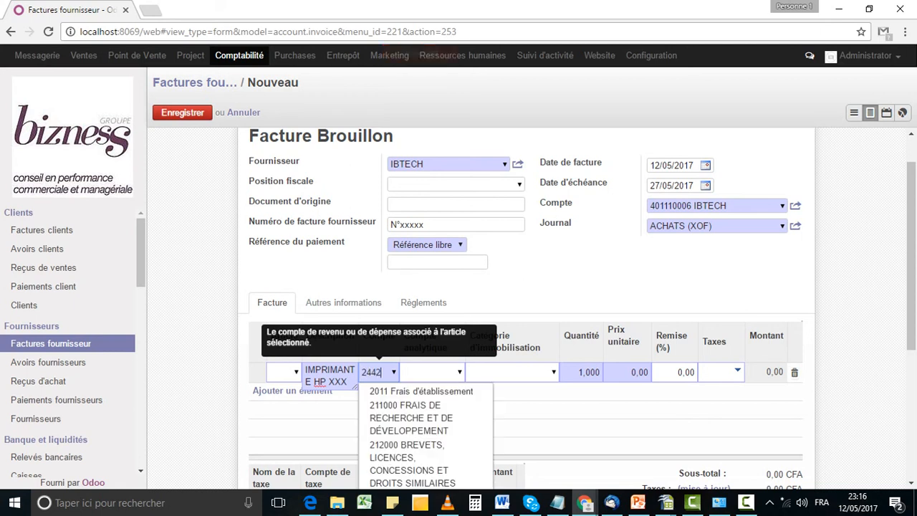
key("Tab")
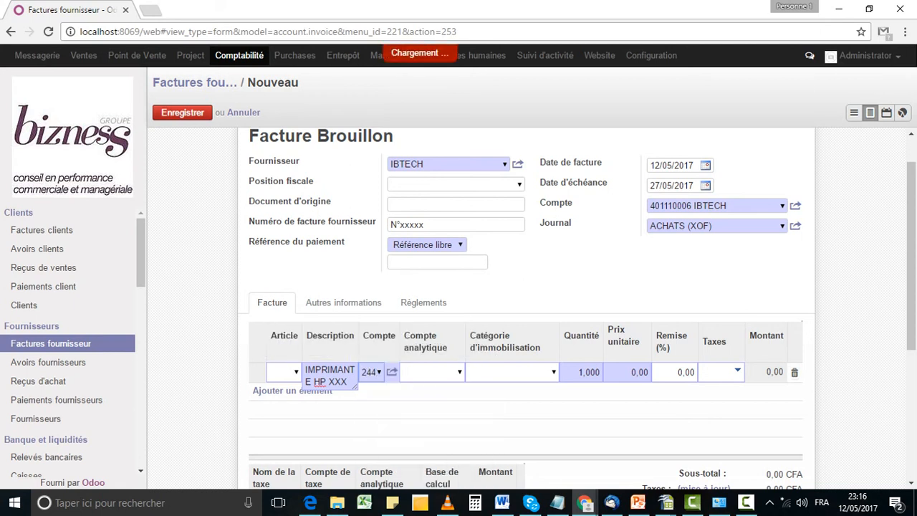
key("Tab")
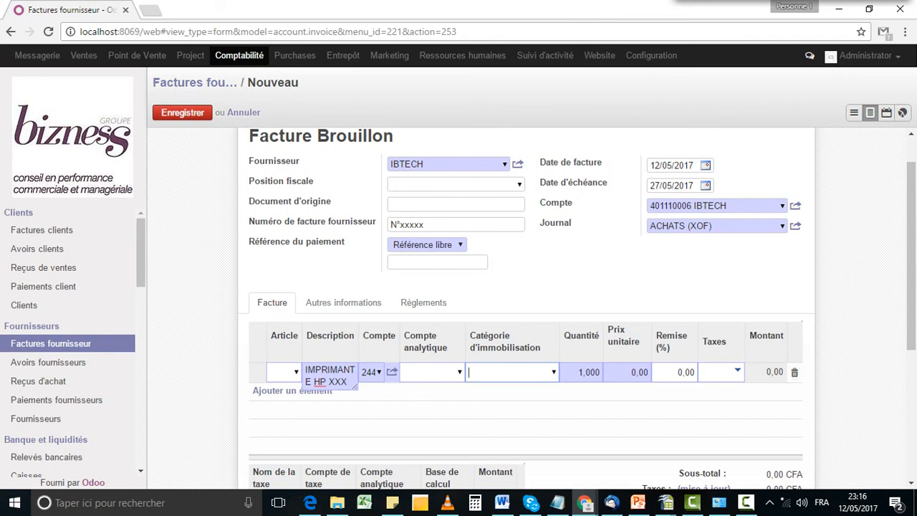
key("Down")
key("Down")
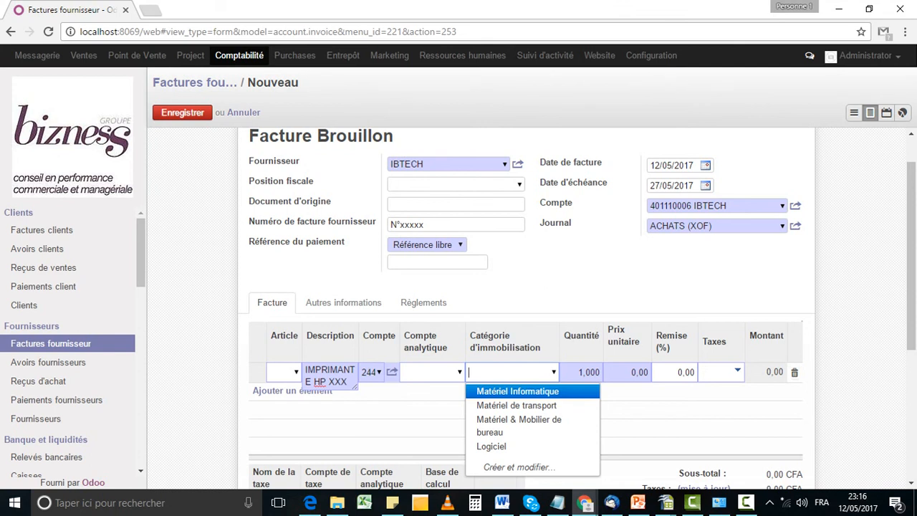
key("Return")
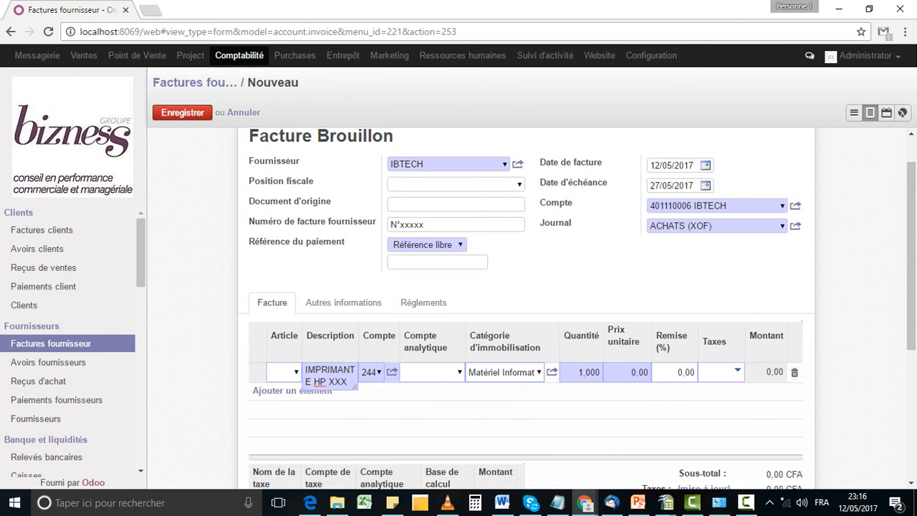
key("Tab")
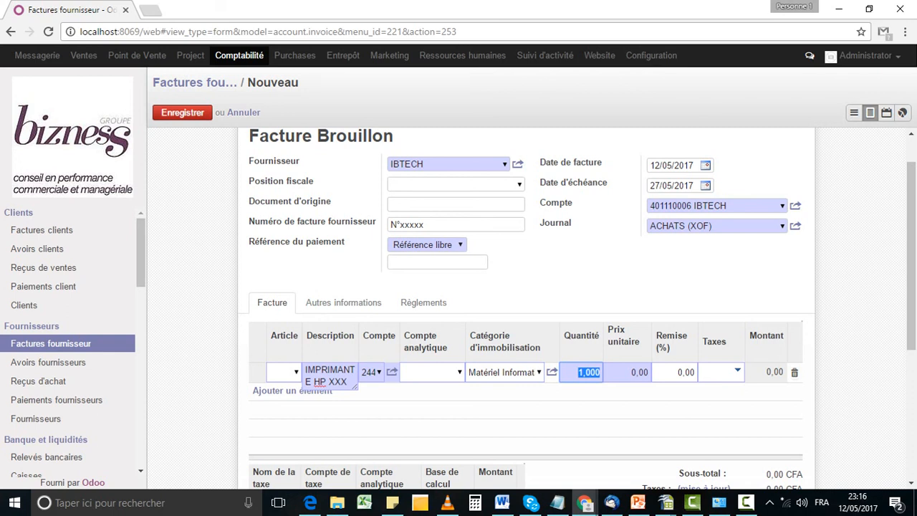
Set the printer line's unit price to 125000 and its tax to TVA 18% (Immobilisations).
key("Tab")
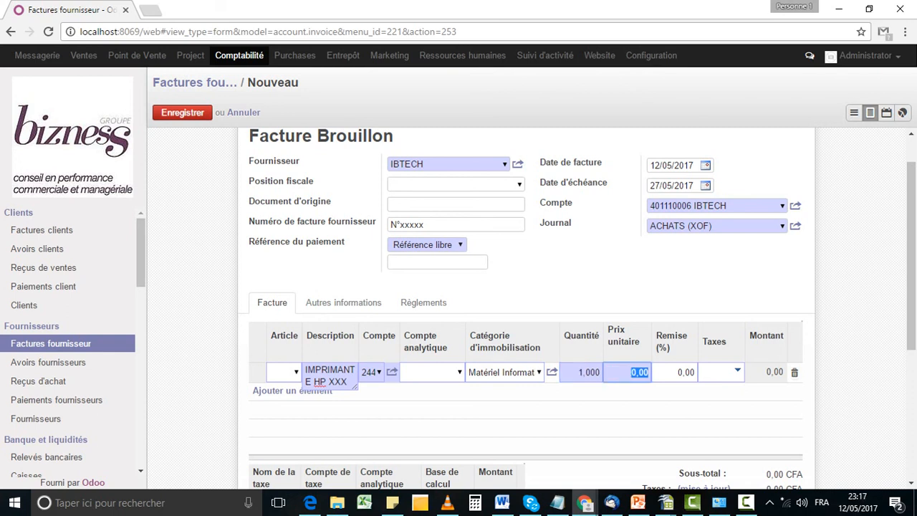
type("125000")
key("Tab")
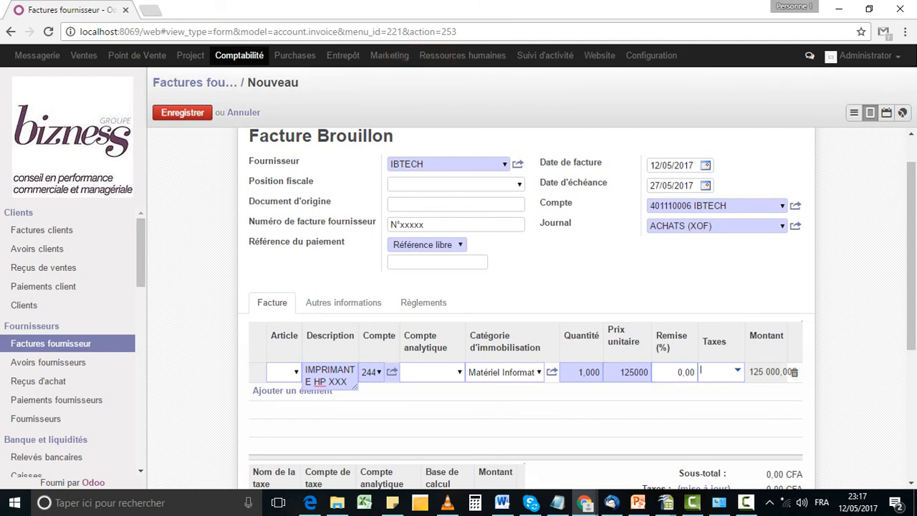
type("IMMO")
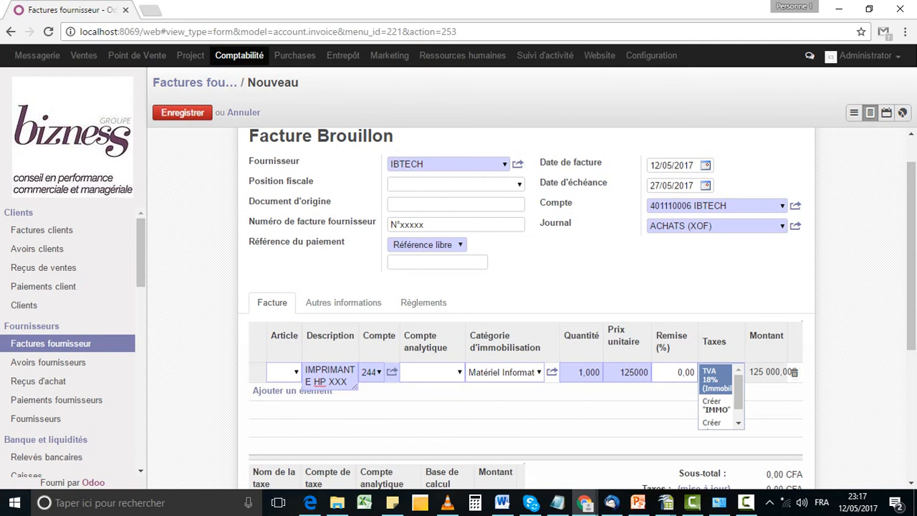
key("Return")
Recalculate the taxes and total of the draft invoice.
scroll(532, 308, "down", 1)
scroll(532, 308, "down", 1)
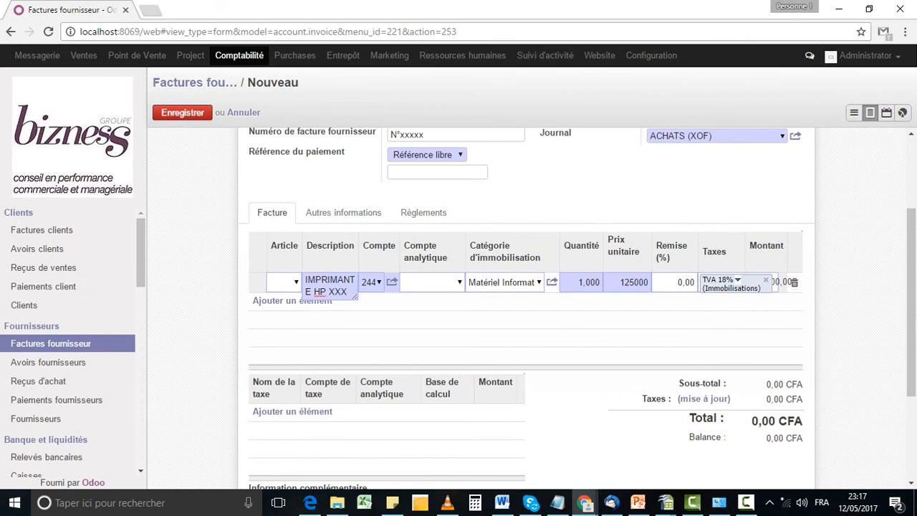
left_click(704, 399)
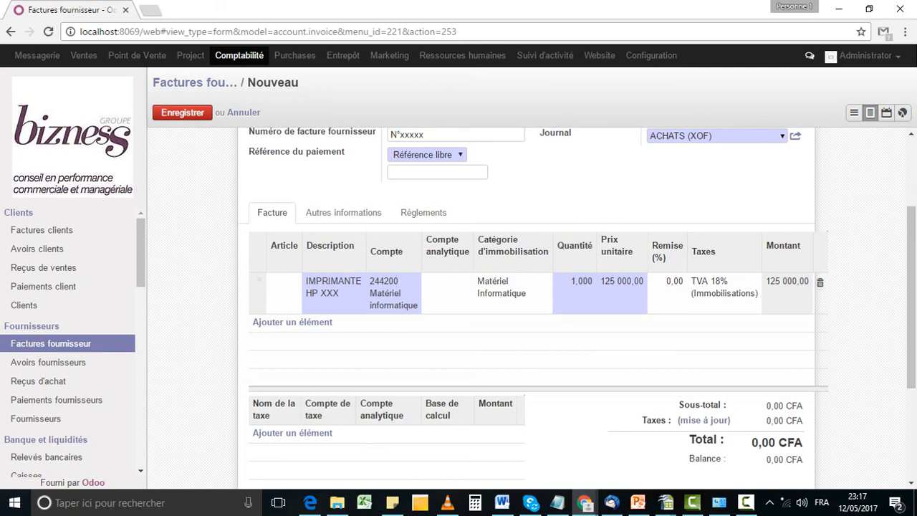
left_click(703, 421)
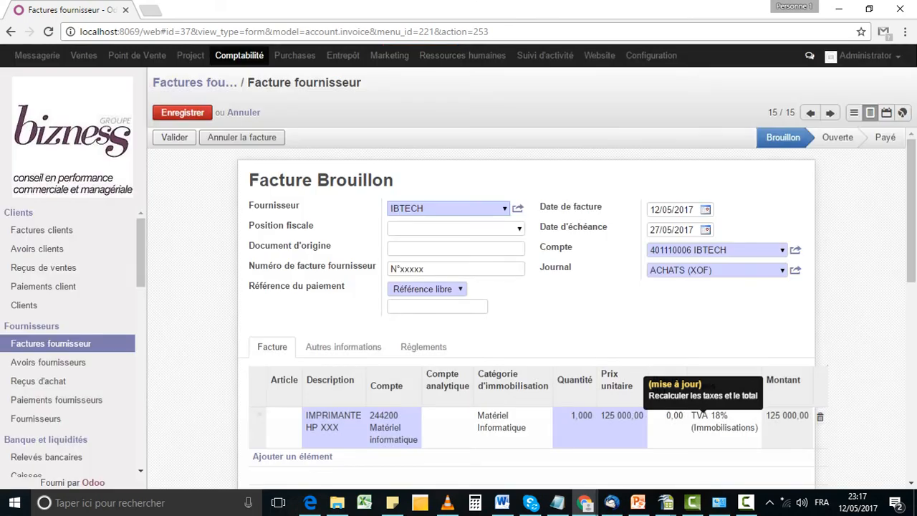
Save the IBTECH supplier invoice and validate it.
left_click(182, 113)
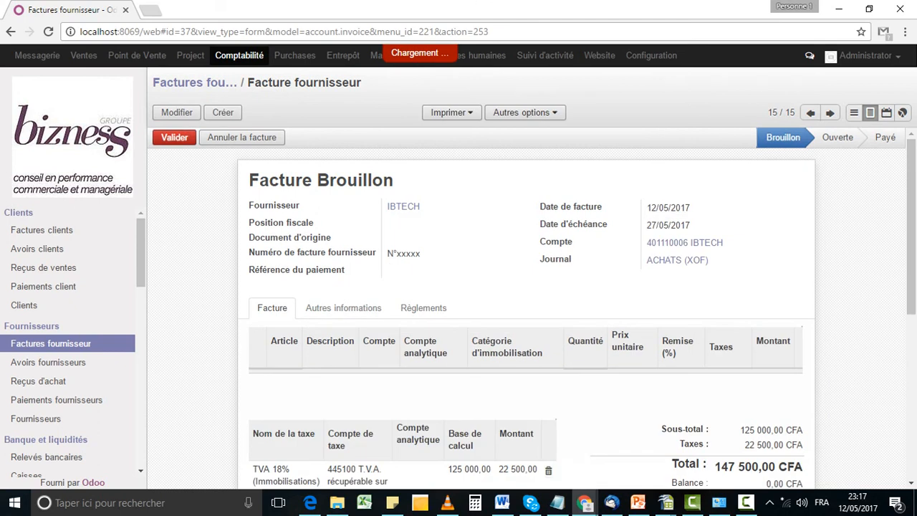
left_click(174, 137)
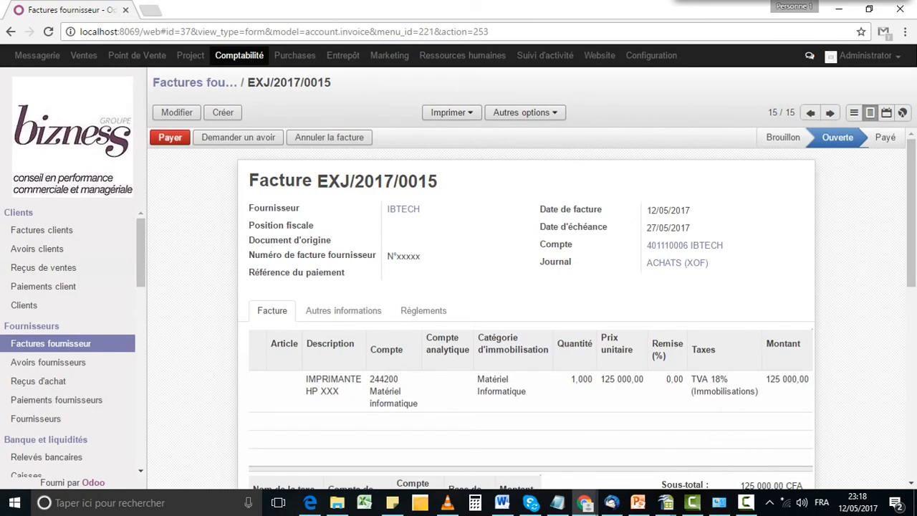
Open the IMPRIMANTE HP XXX record from the list of fixed assets (Immobilisations) in form view.
scroll(72, 337, "down", 3)
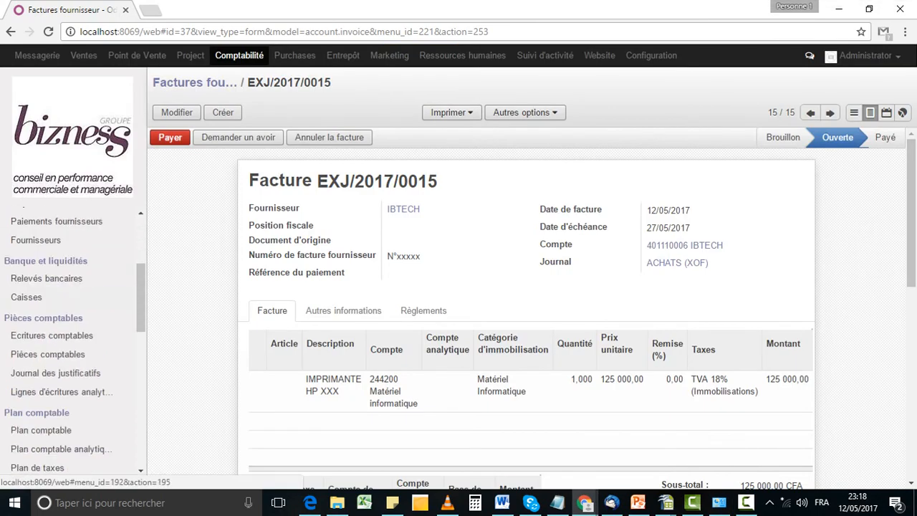
scroll(108, 300, "down", 2)
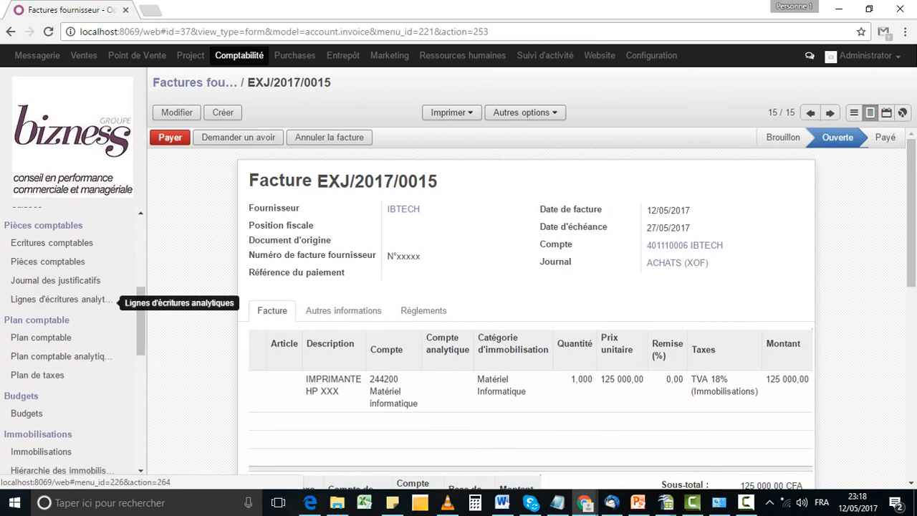
scroll(115, 299, "down", 2)
left_click(43, 365)
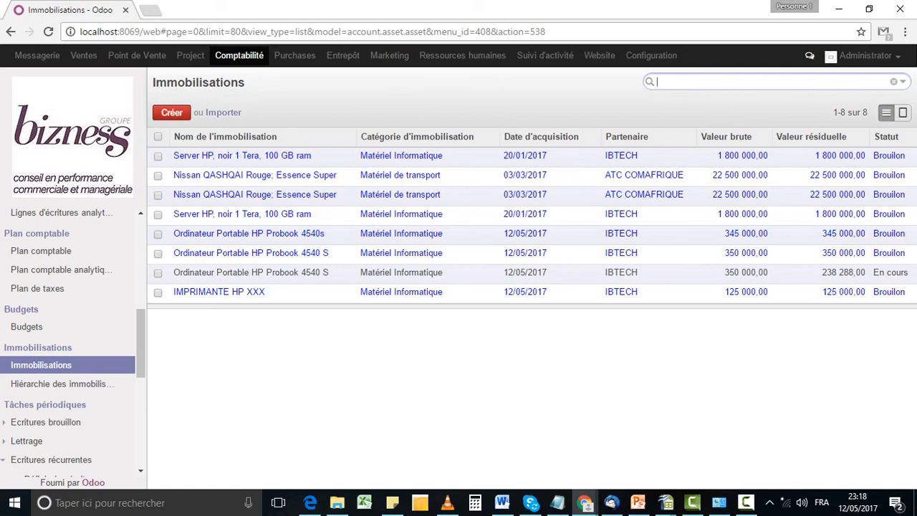
left_click(903, 113)
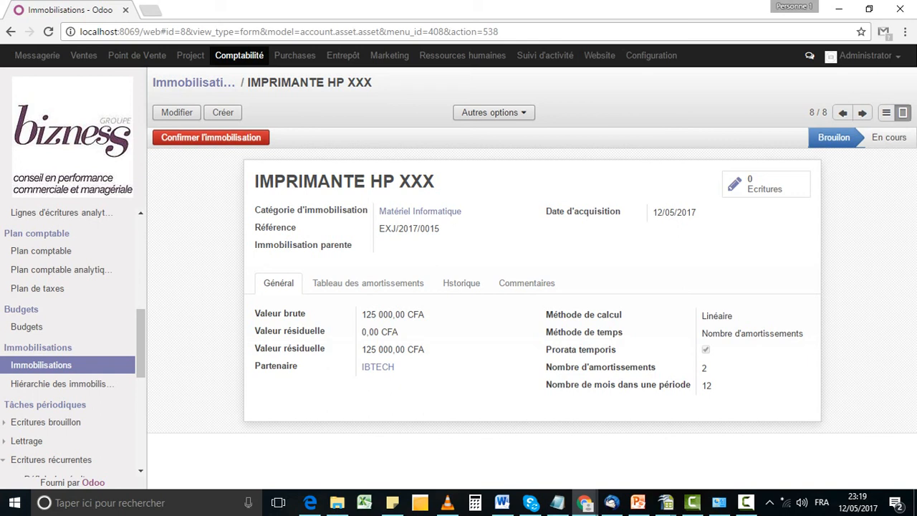
Review the printer asset's depreciation method and depreciation schedule, and return to its general information.
mouse_move(620, 315)
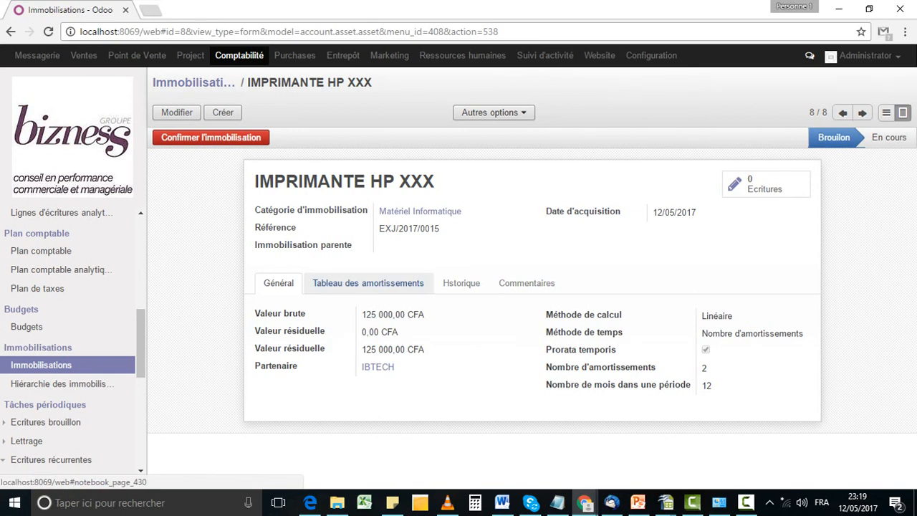
left_click(369, 283)
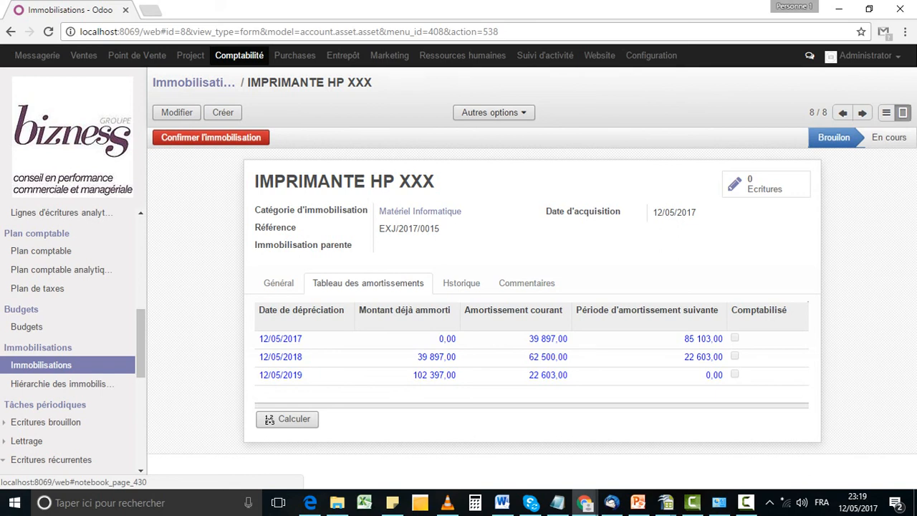
left_click(279, 283)
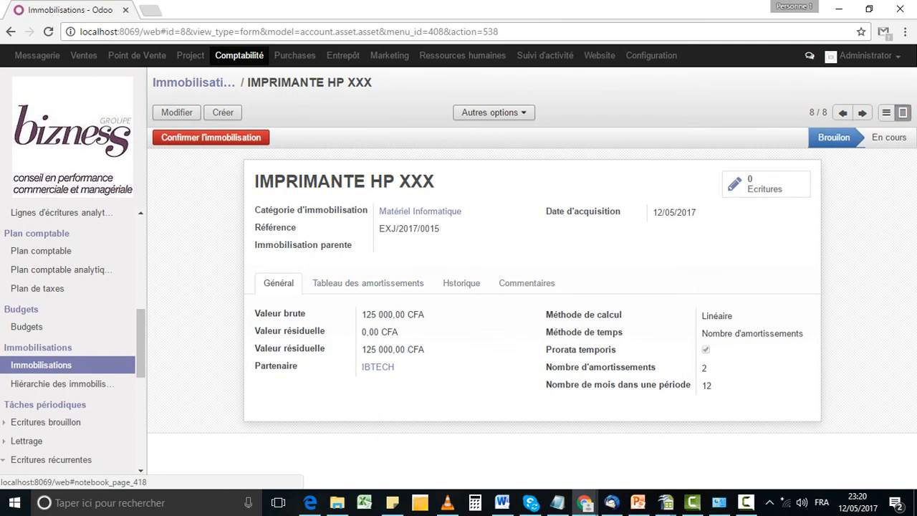
Confirm the printer asset and create the accounting entry for the 12/05/2017 line of its depreciation schedule.
left_click(368, 284)
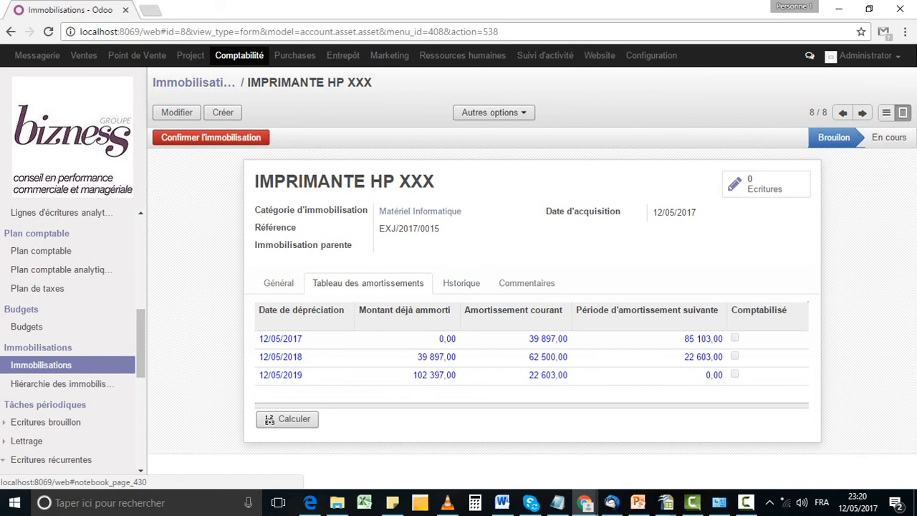
left_click(211, 137)
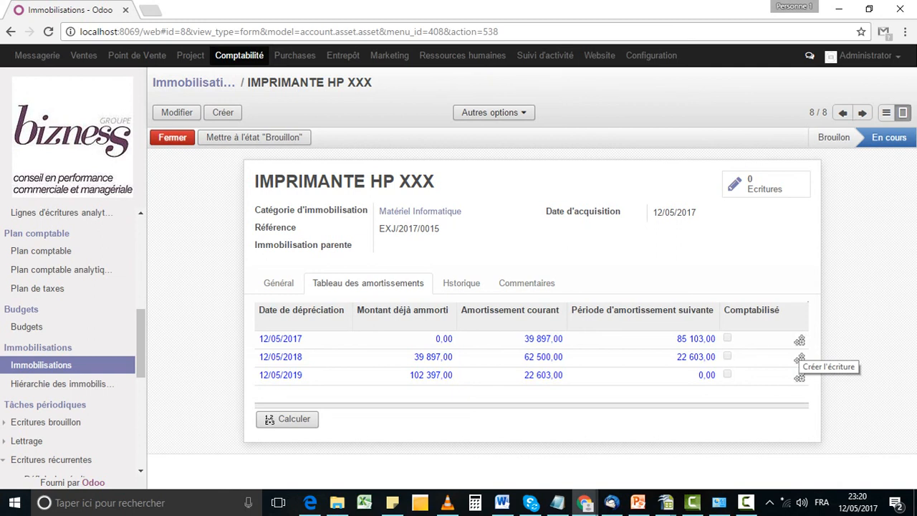
left_click(800, 358)
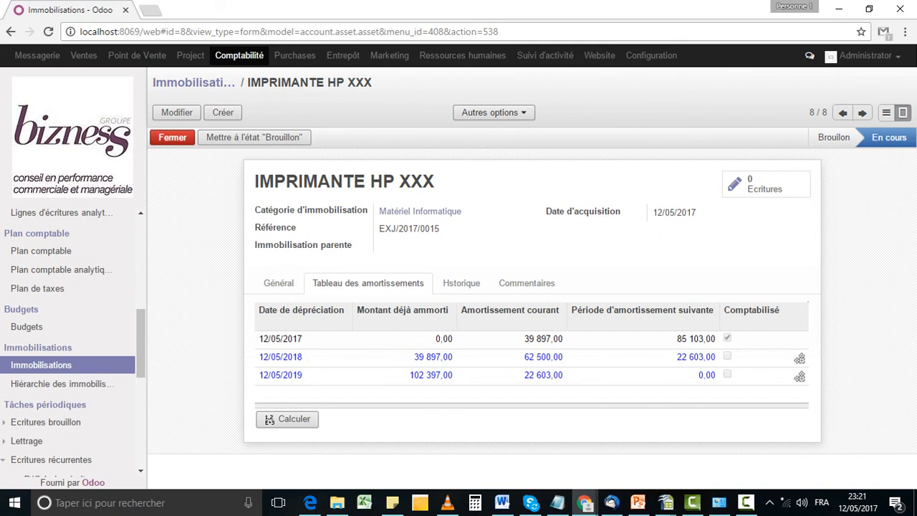
Open the IMPRIMANTE HP XXX entry from the accounting documents (Pièces comptables) and examine the accounts on its debit and credit lines.
scroll(68, 344, "down", 2)
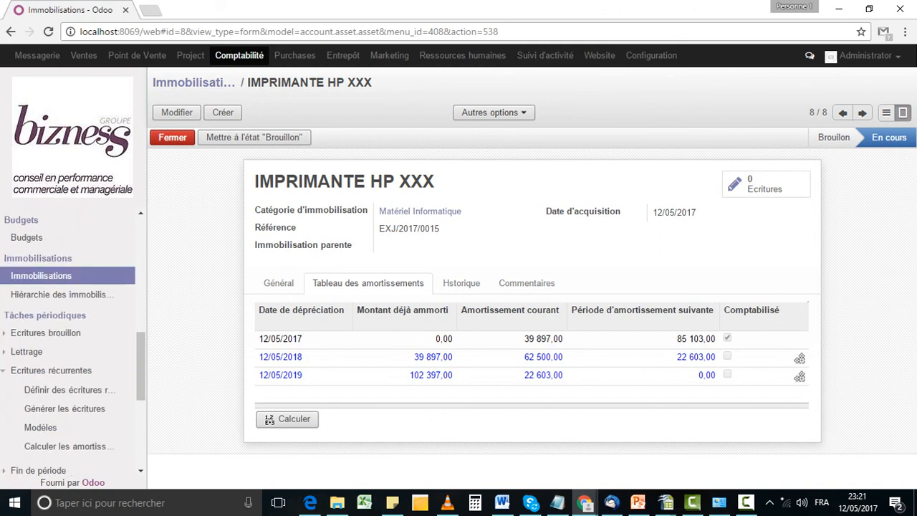
scroll(68, 344, "down", 1)
scroll(68, 344, "up", 3)
scroll(68, 344, "up", 5)
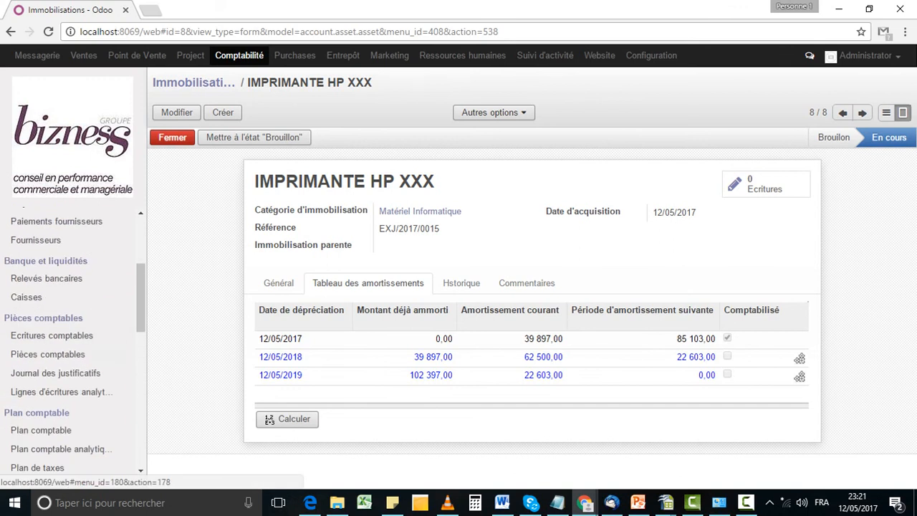
left_click(47, 354)
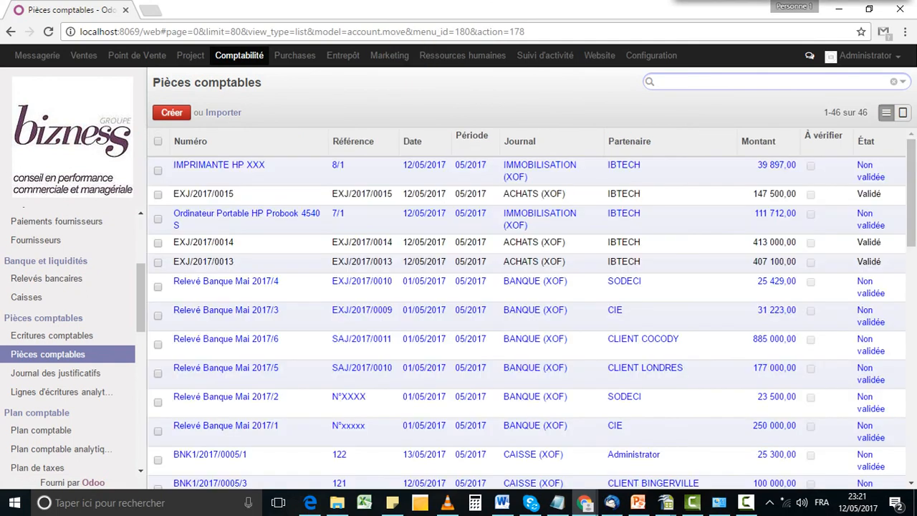
left_click(172, 113)
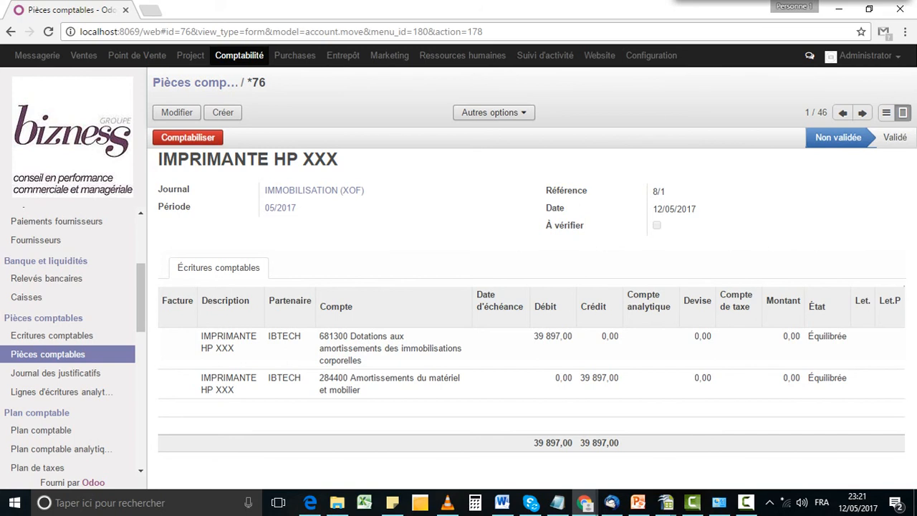
left_click_drag(320, 336, 360, 390)
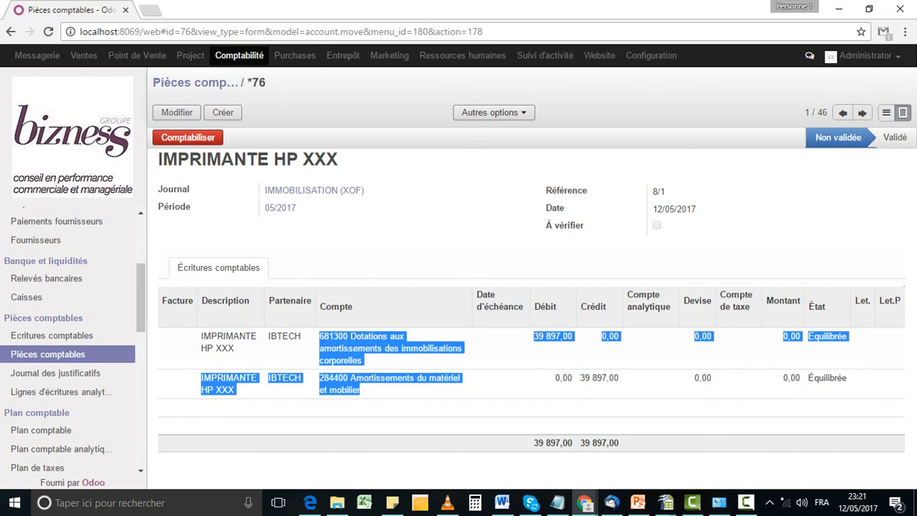